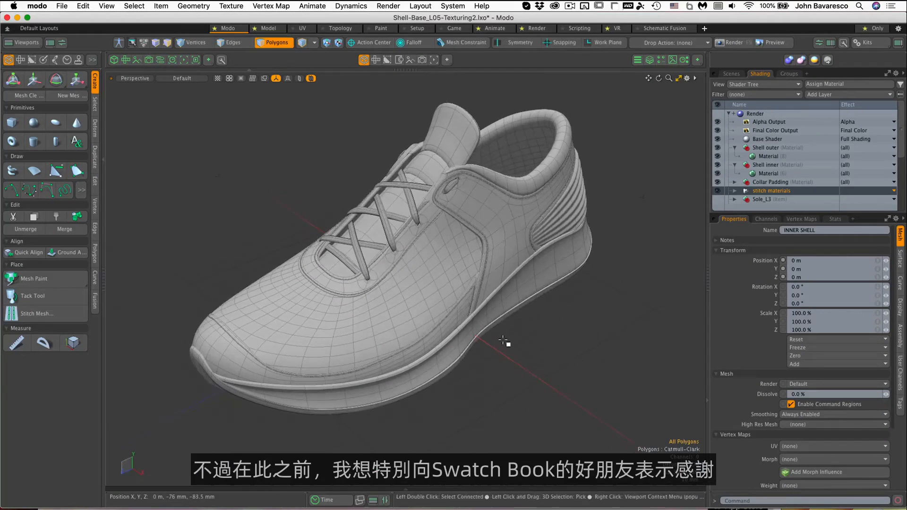
- Switch to Chrome and browse the fabric samples in the swatchbook library
key(super+Tab)
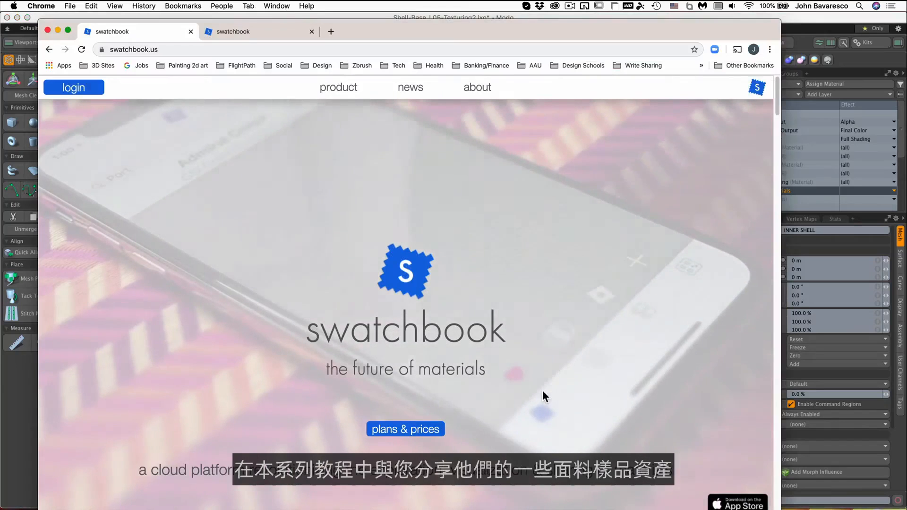
click(256, 33)
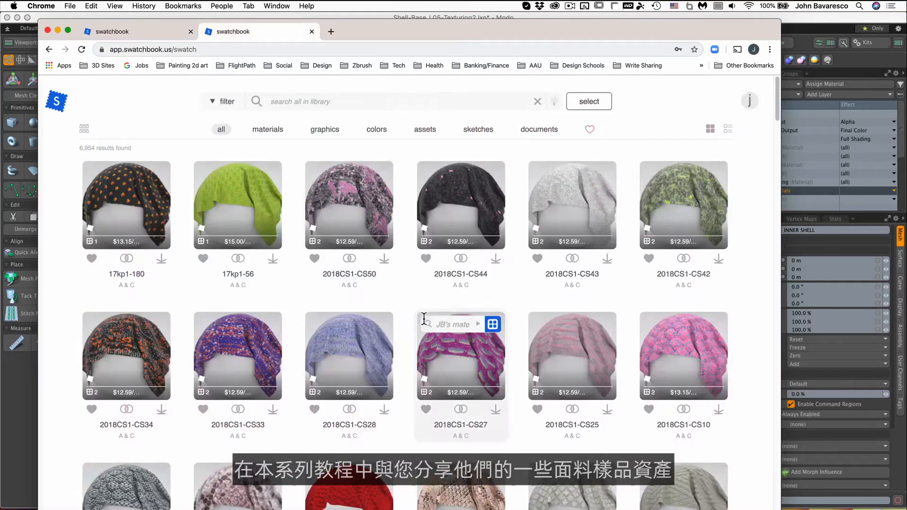
scroll(425, 326, down, 10)
scroll(351, 339, down, 15)
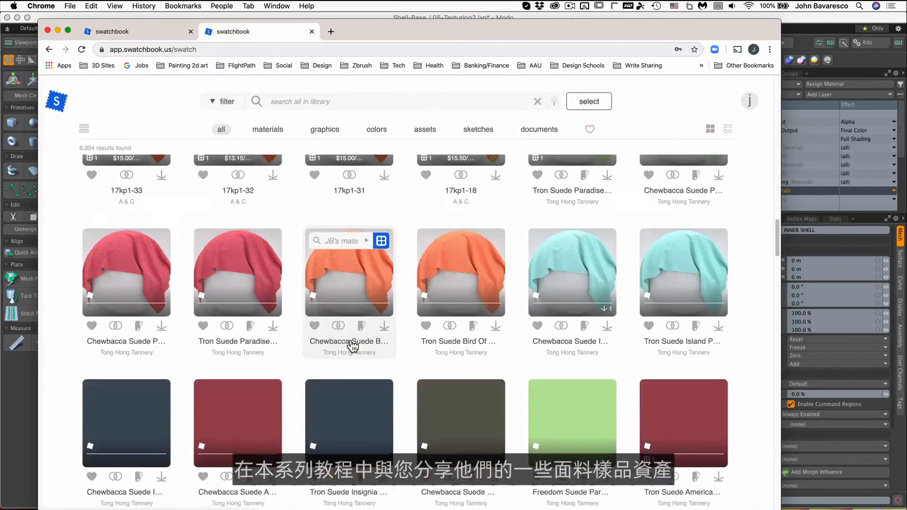
scroll(351, 339, up, 20)
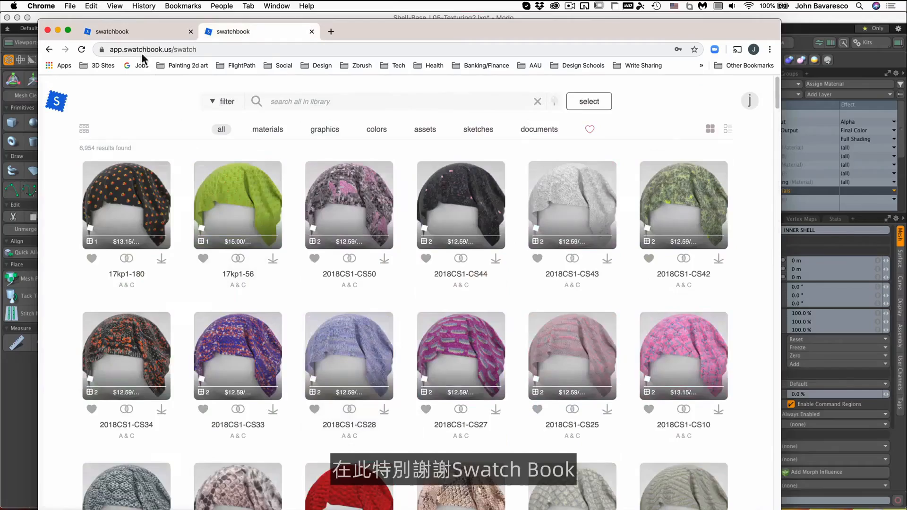
click(125, 31)
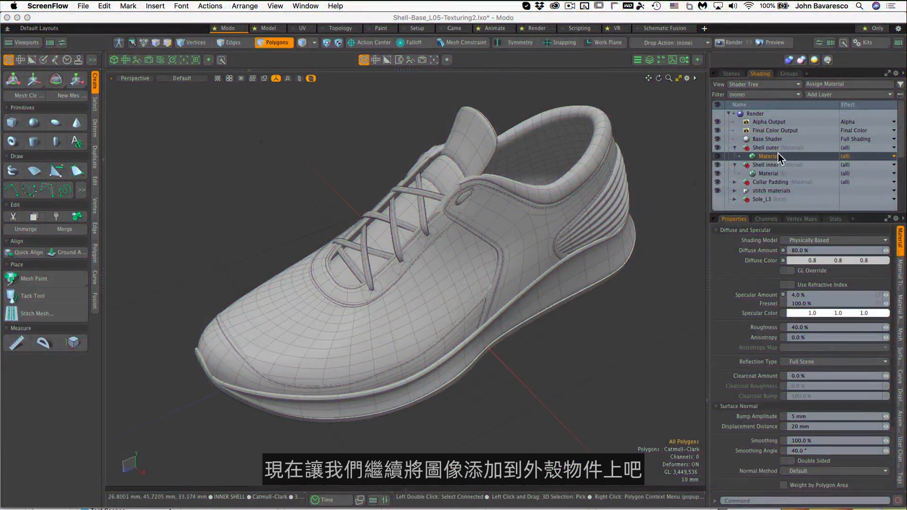
- Return to Modo and set the Shell outer material's diffuse color to pale yellow-green, RGB 0.79, 0.8, 0.67
click(454, 301)
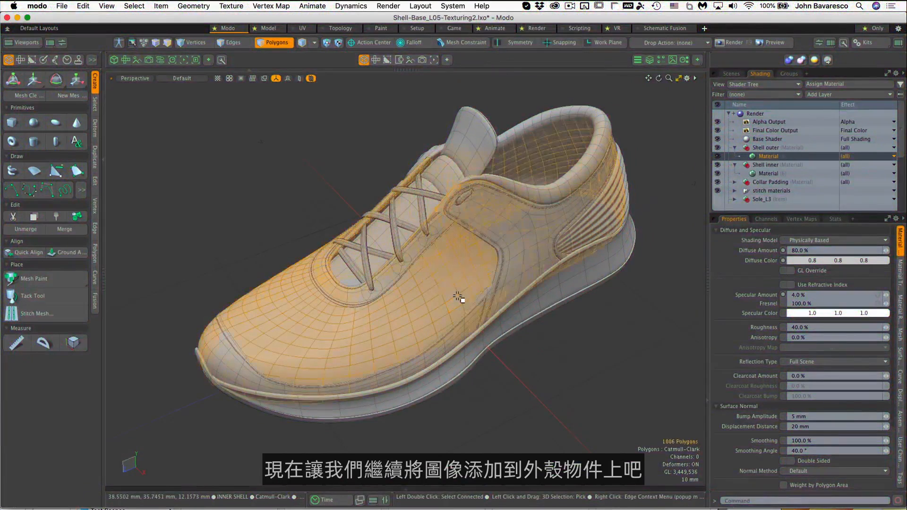
click(601, 330)
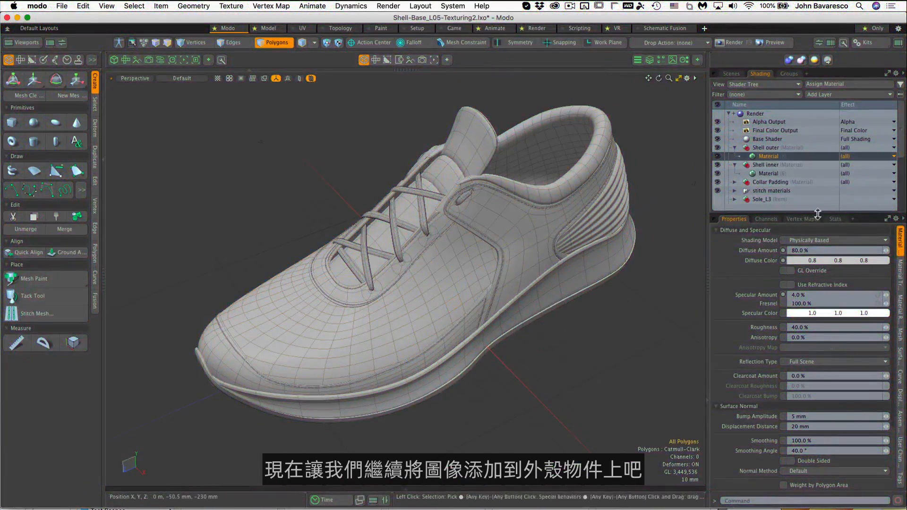
click(813, 261)
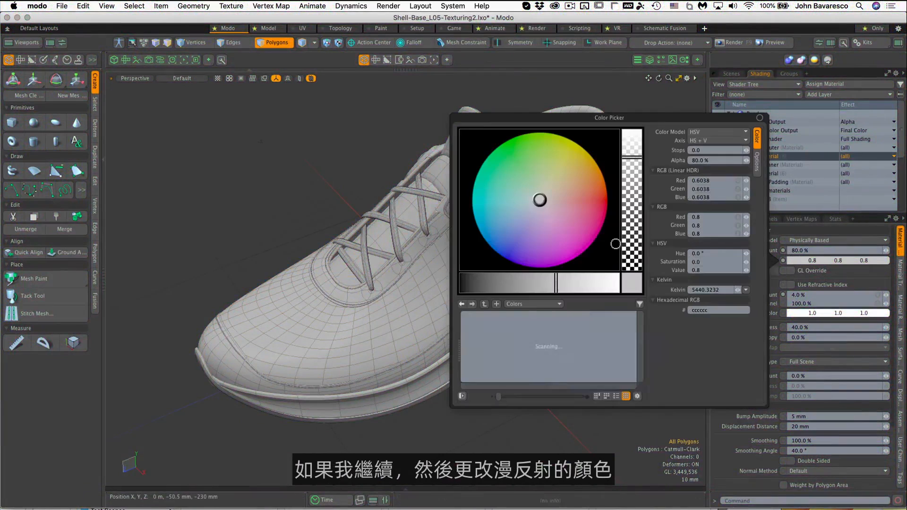
drag(547, 188, 548, 180)
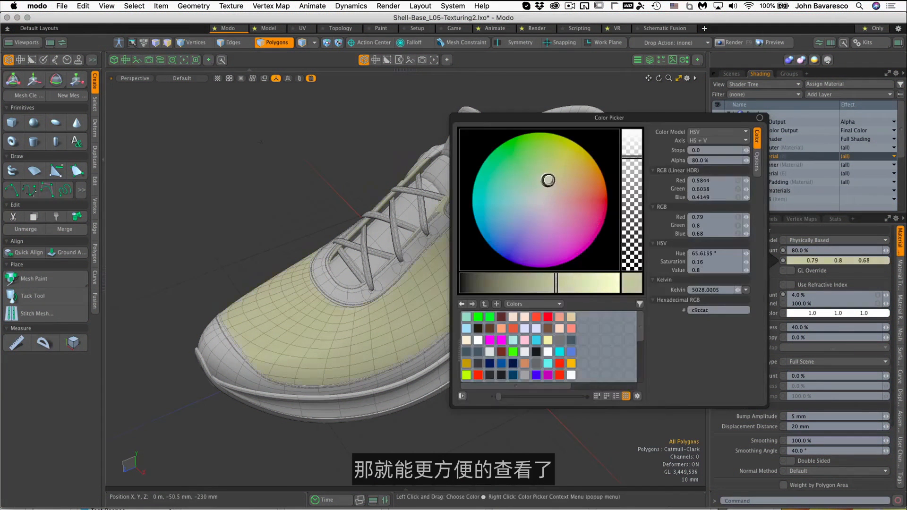
click(250, 210)
key(1)
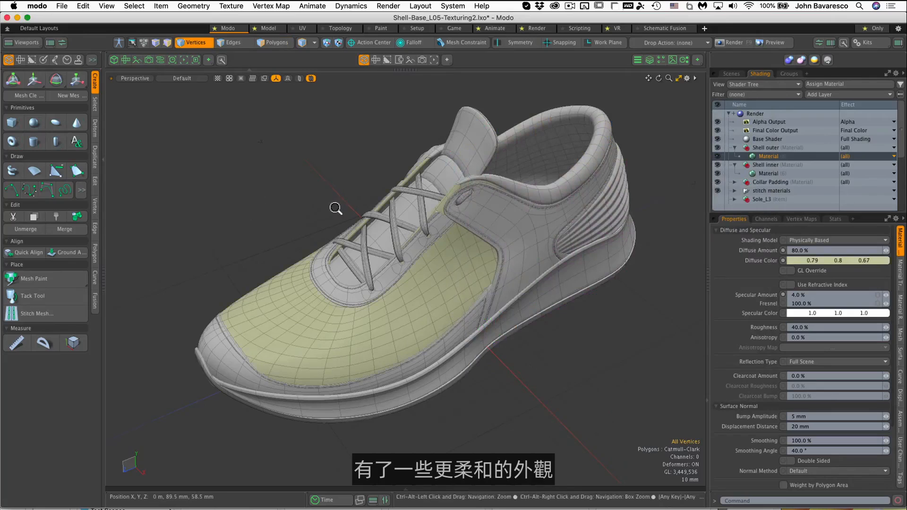
- Add an image map layer to the Shell outer material, loading 04_Yellow-gold mesh.jpeg from the Images folder
alt+drag(338, 205, 414, 219)
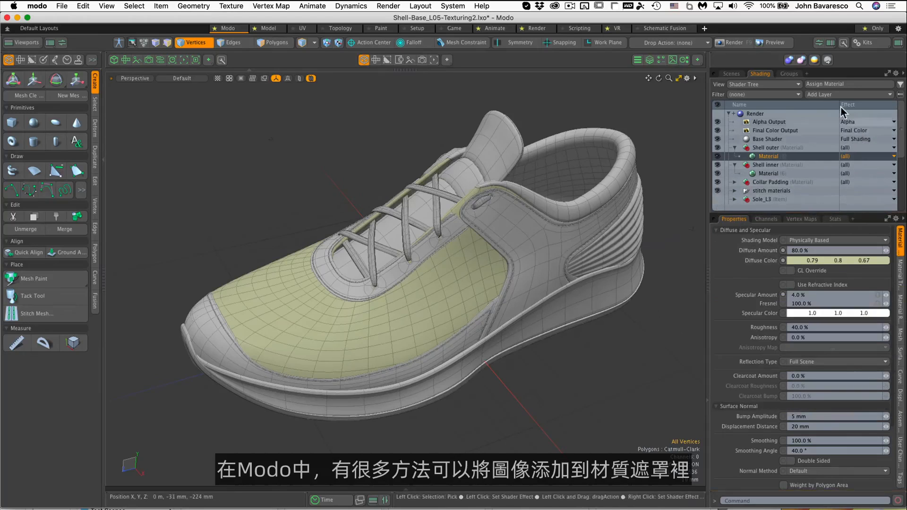
click(822, 95)
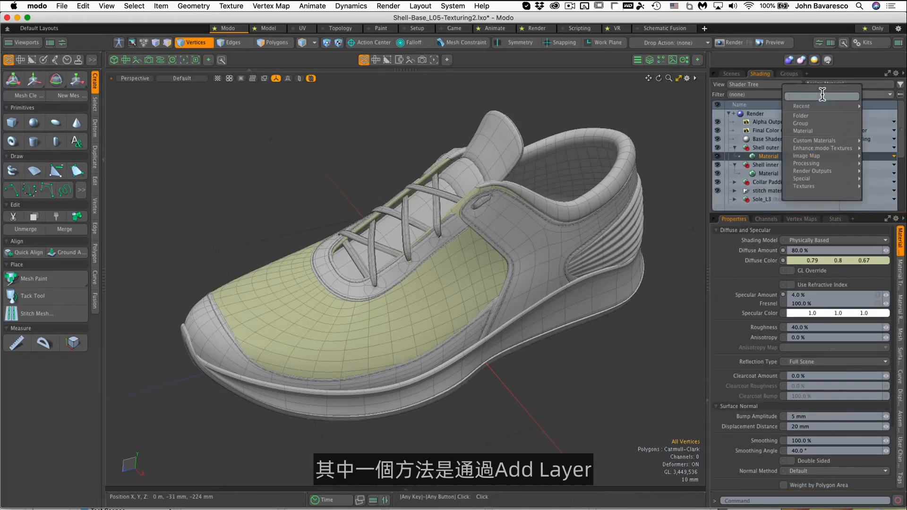
mouse_move(826, 154)
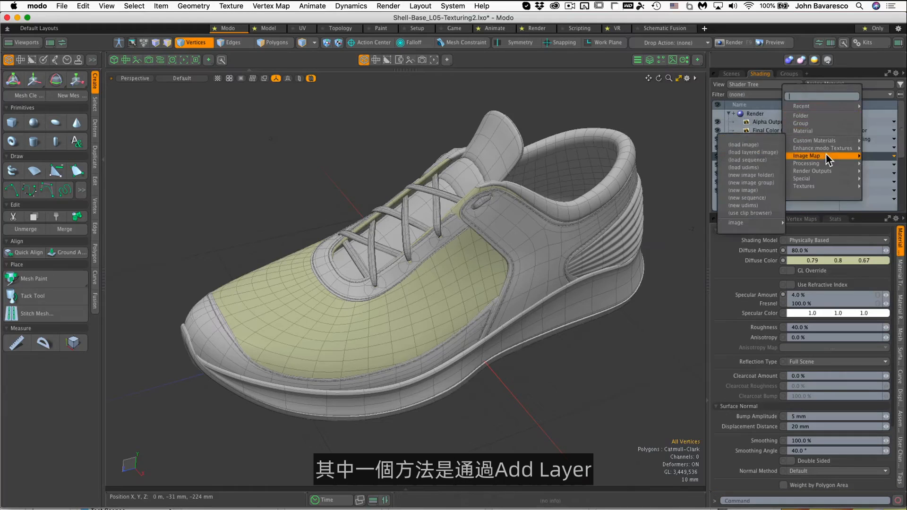
click(752, 149)
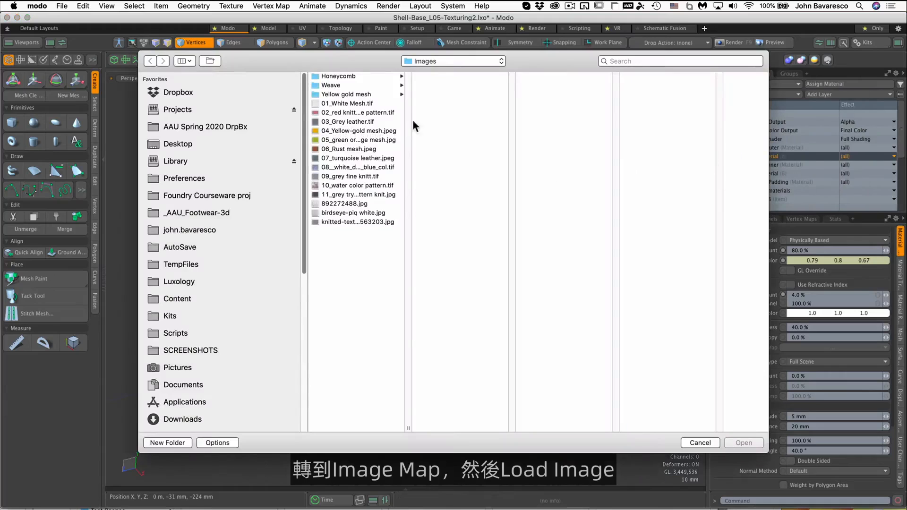
click(337, 132)
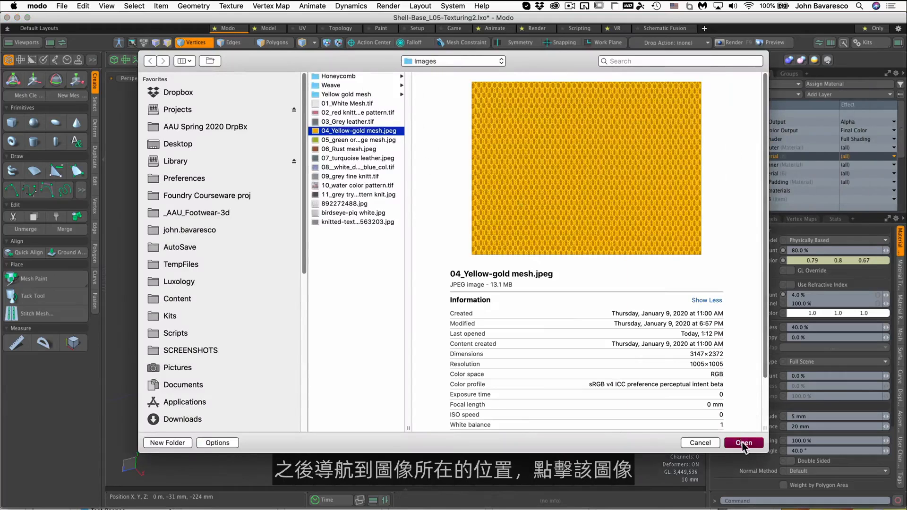
click(745, 444)
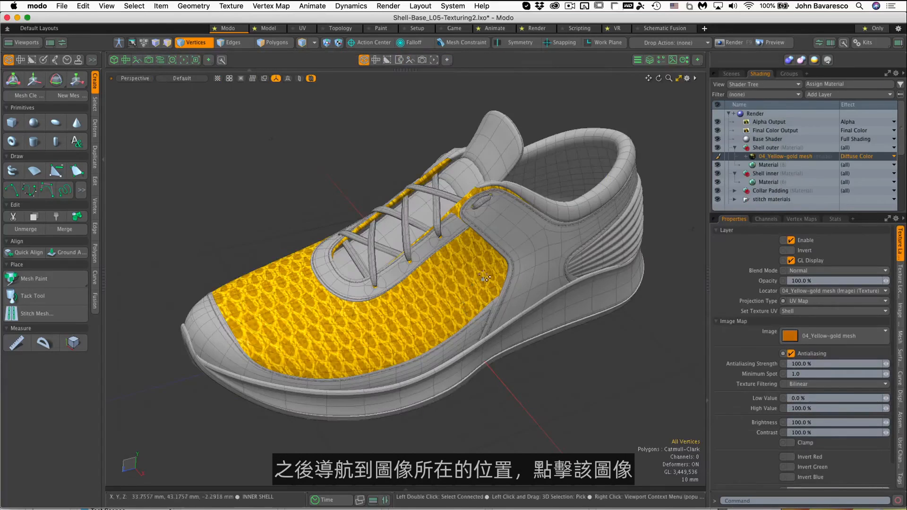
- Swap the image layer's source to Stitch_Thread and back to 04_Yellow-gold mesh
scroll(569, 312, up, 2)
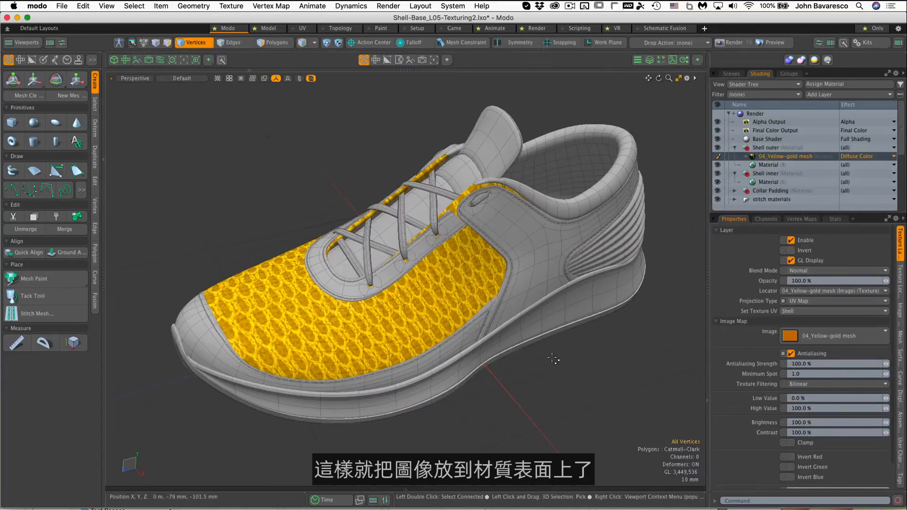
alt+drag(551, 361, 532, 354)
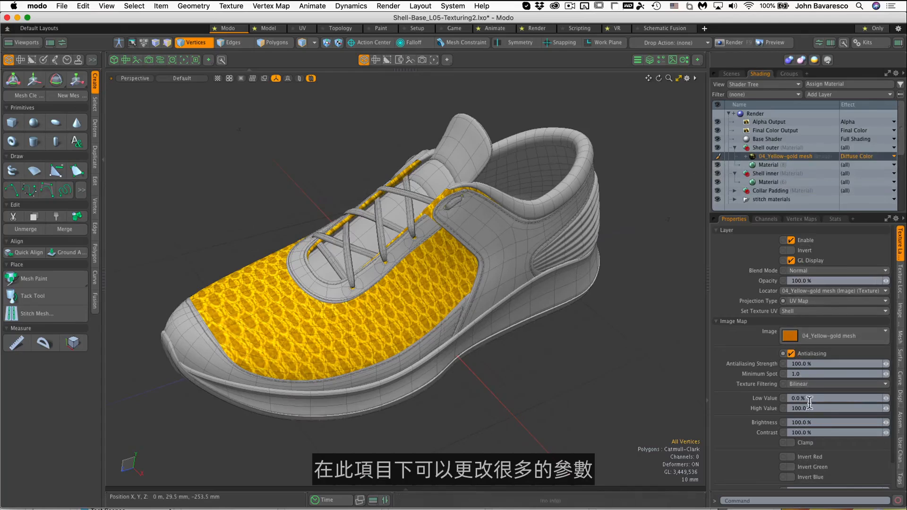
click(813, 336)
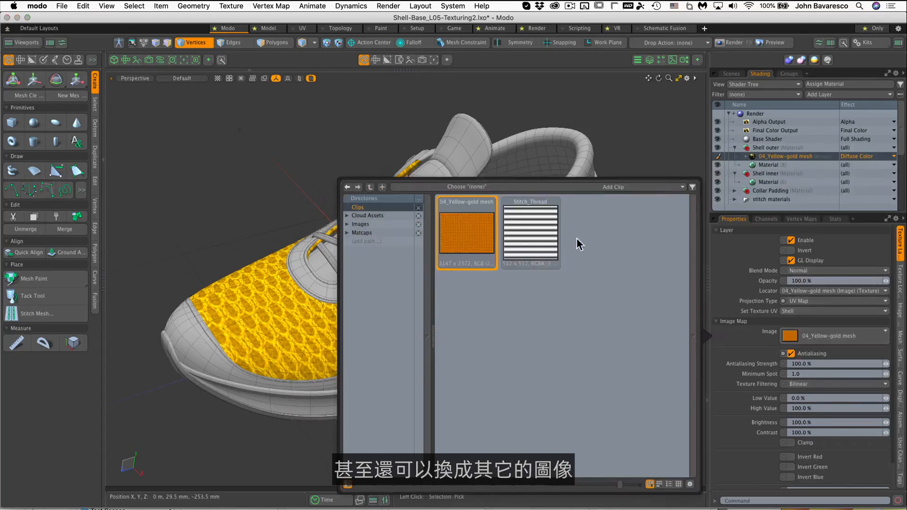
click(528, 237)
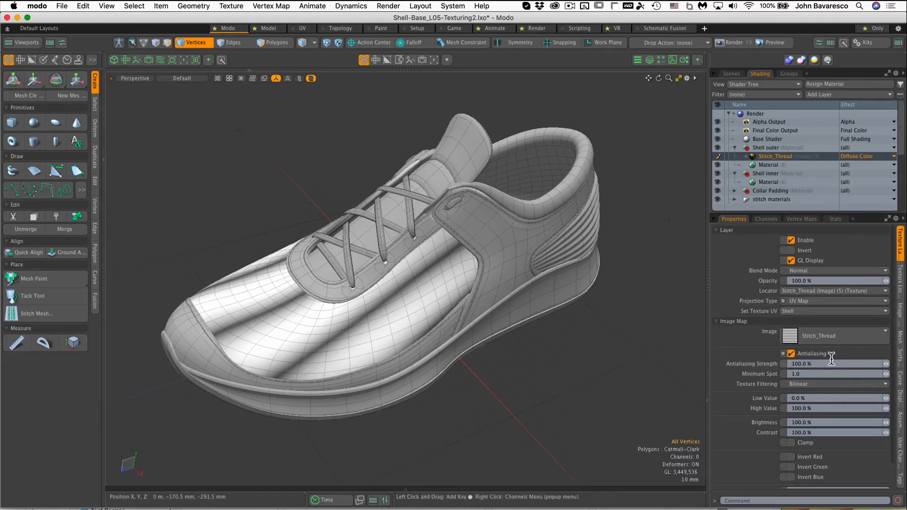
click(823, 336)
click(466, 230)
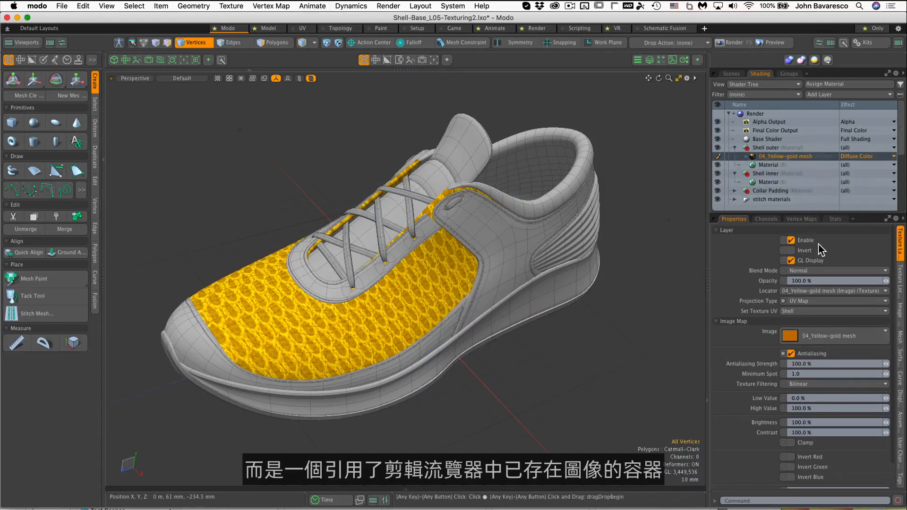
- Delete the 04_Yellow-gold mesh layer and reapply it to the Shell outer material from the existing image clips
right_click(781, 157)
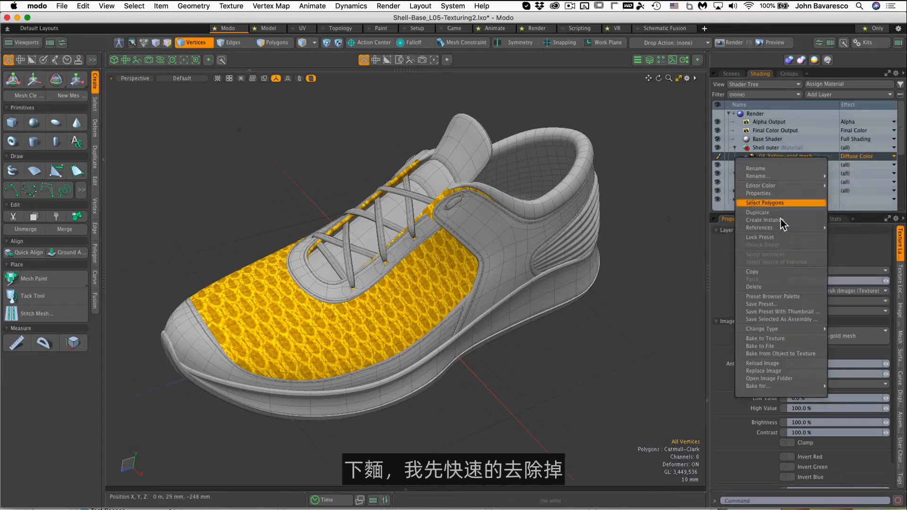
click(781, 286)
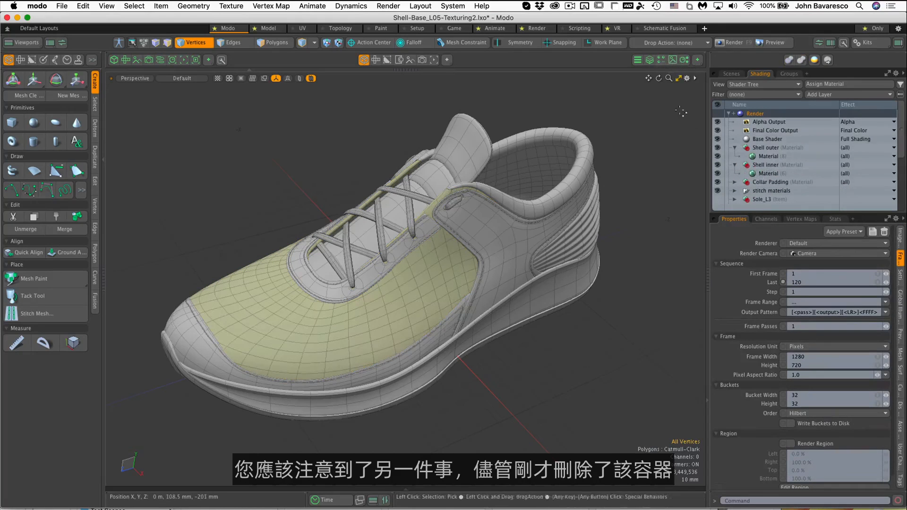
click(672, 59)
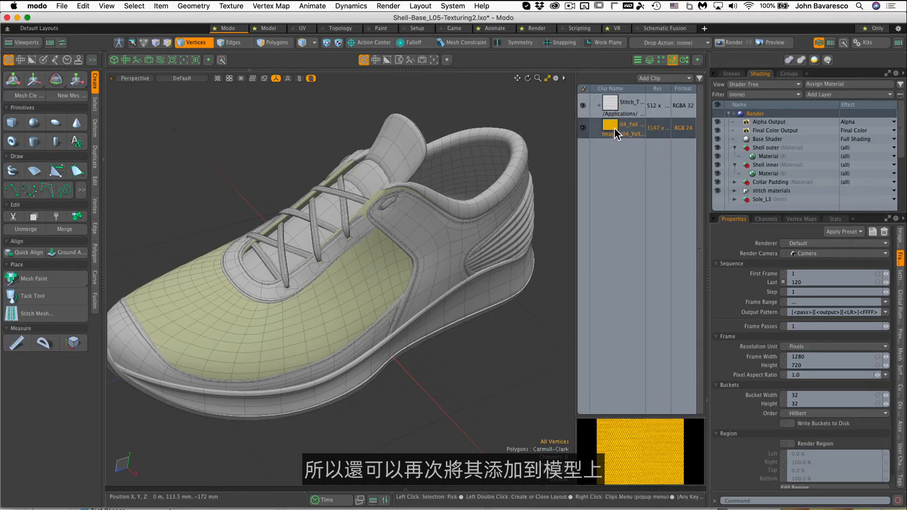
drag(612, 127, 779, 152)
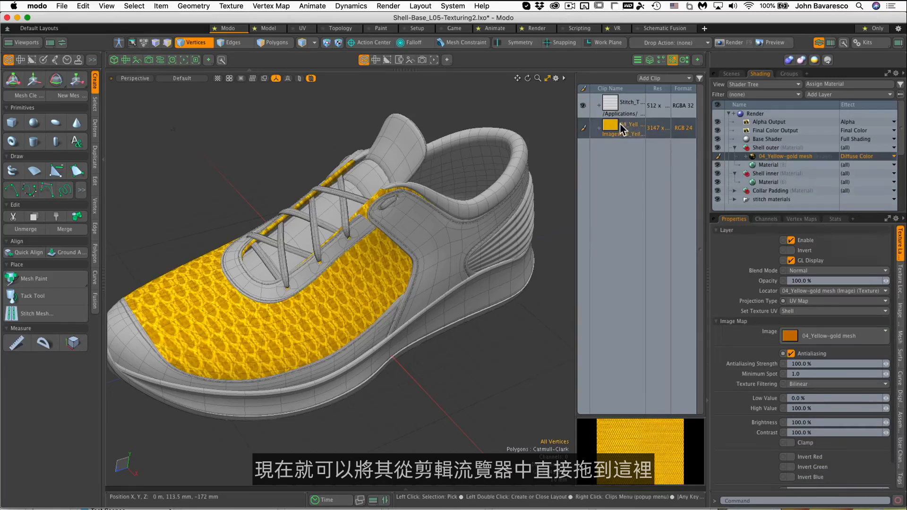
- Delete the yellow-gold layer and re-add 04_Yellow-gold mesh.jpeg onto the shoe's shell from the Lesson 05 Assets/Images folder in Finder
right_click(767, 157)
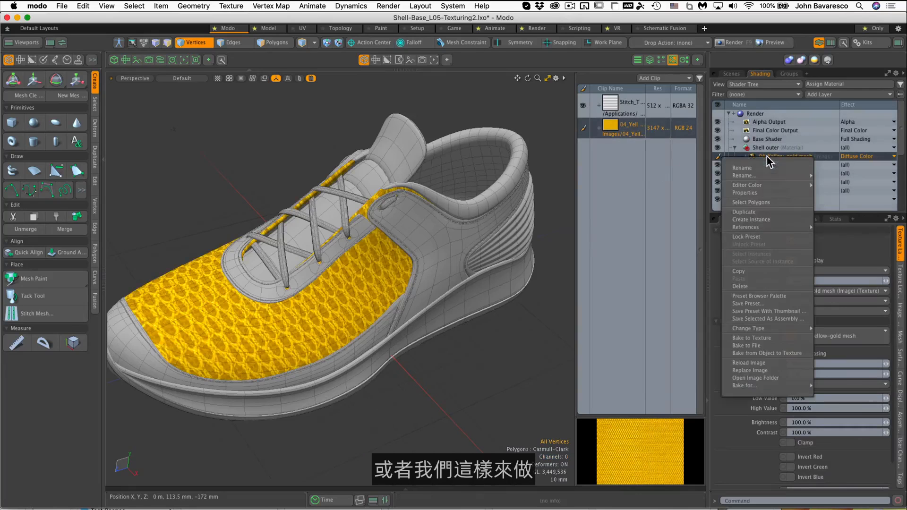
click(777, 286)
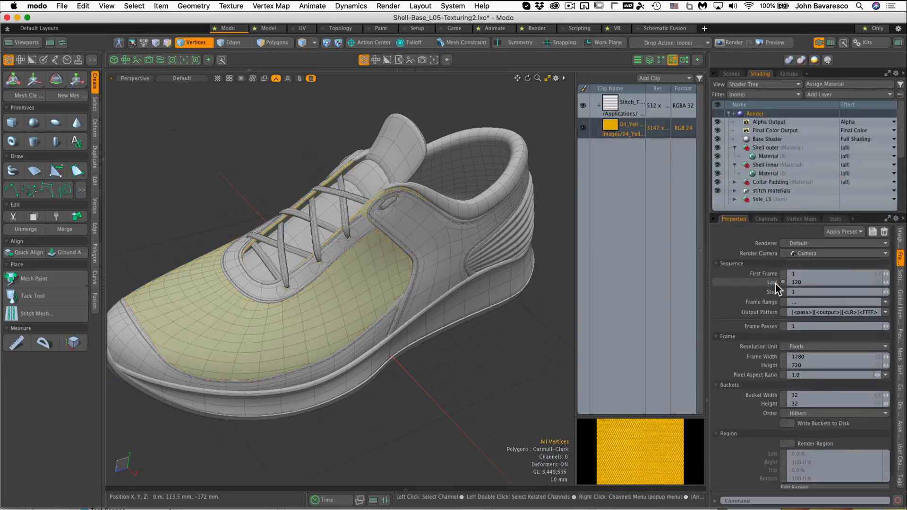
key(super+Tab)
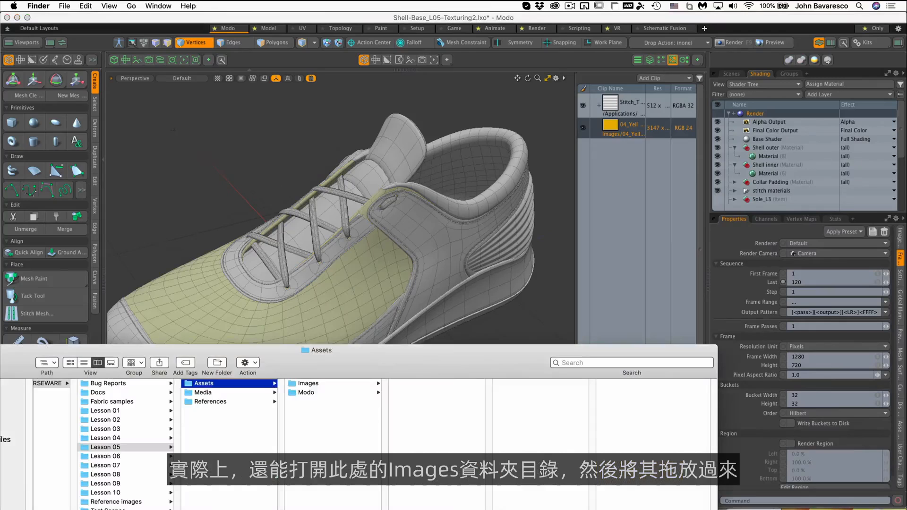
drag(415, 370, 399, 281)
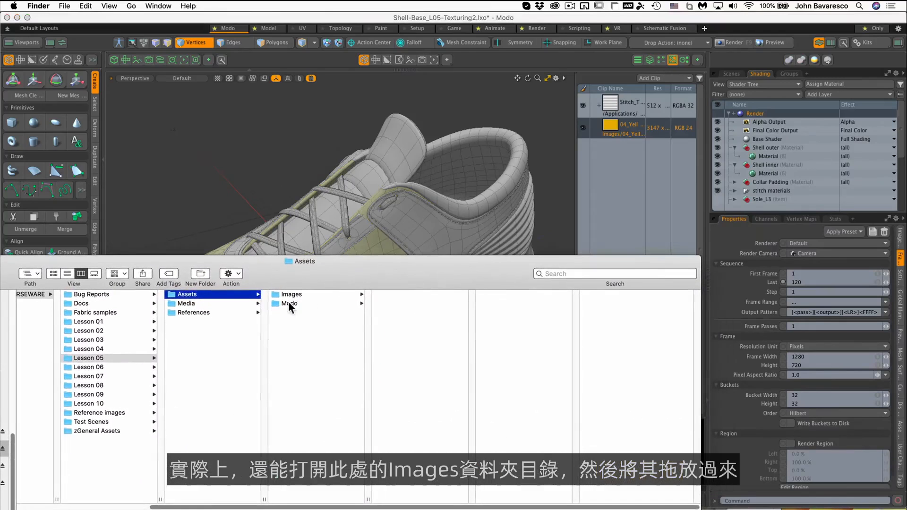
click(291, 295)
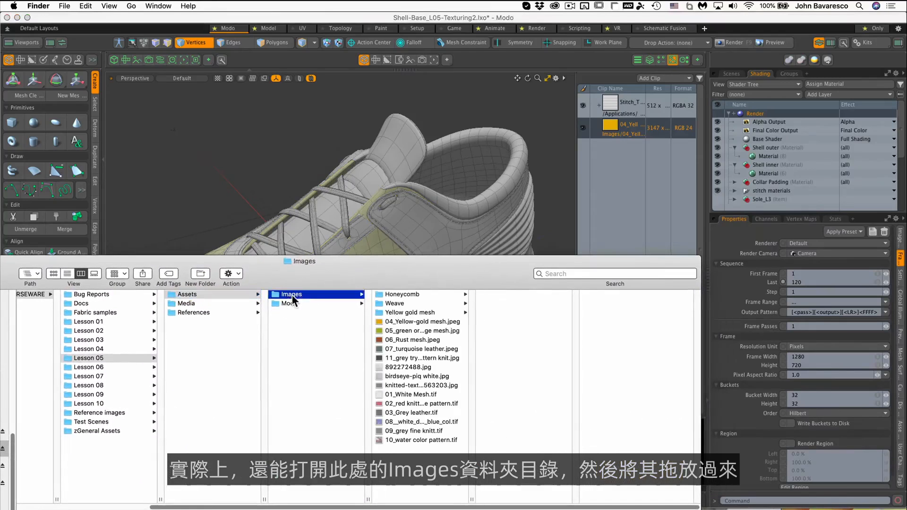
click(401, 321)
drag(401, 321, 412, 454)
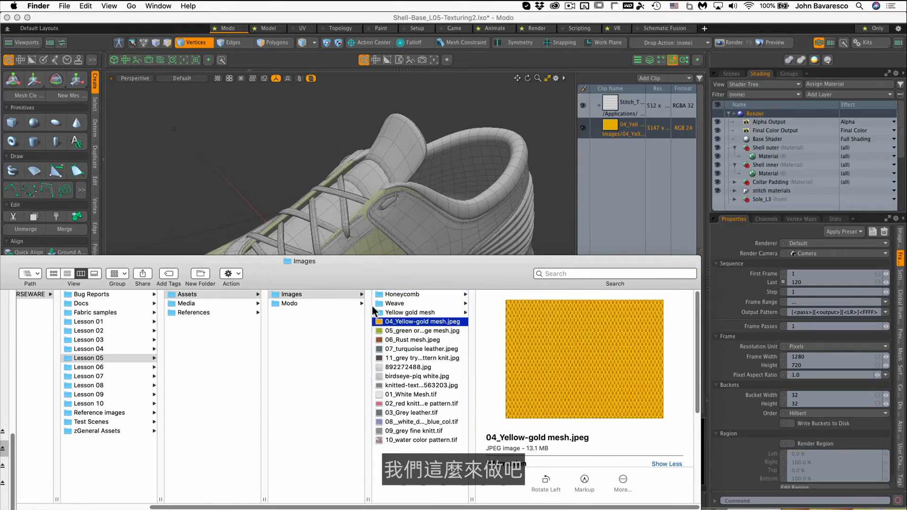
drag(390, 271, 394, 361)
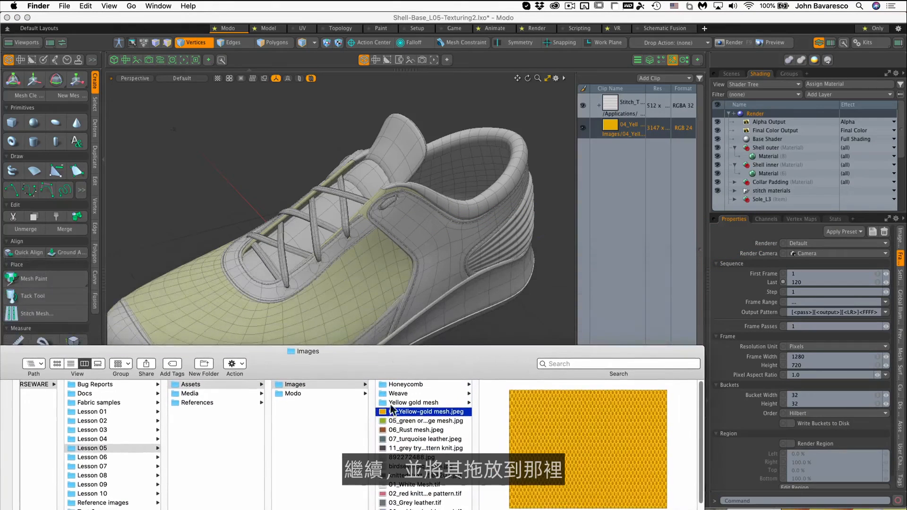
drag(391, 409, 350, 333)
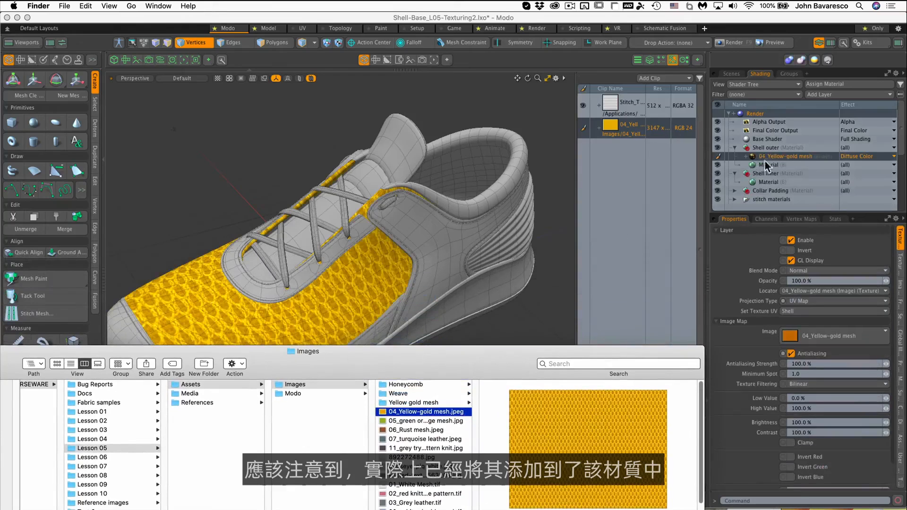
- Add the 05_green orange mesh image from the Finder Images folder onto the shoe's outer shell as another texture layer
drag(485, 369, 621, 378)
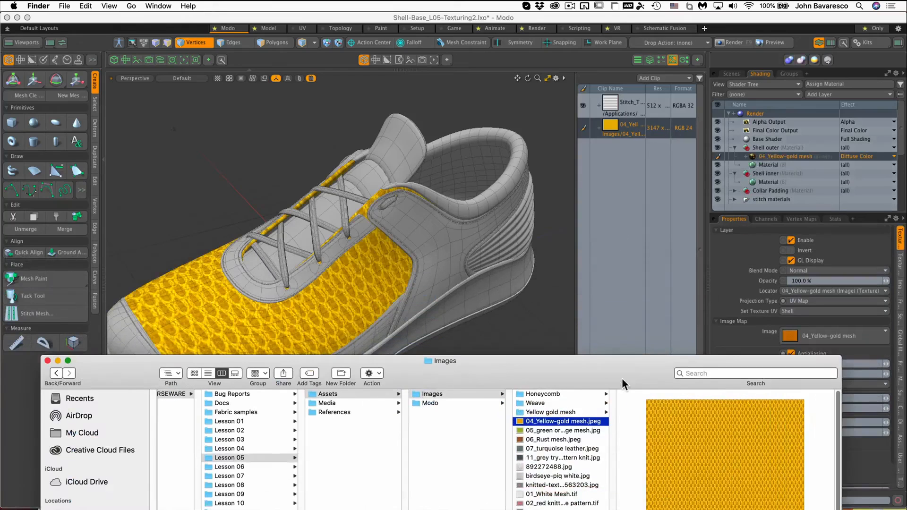
click(534, 429)
drag(526, 429, 356, 284)
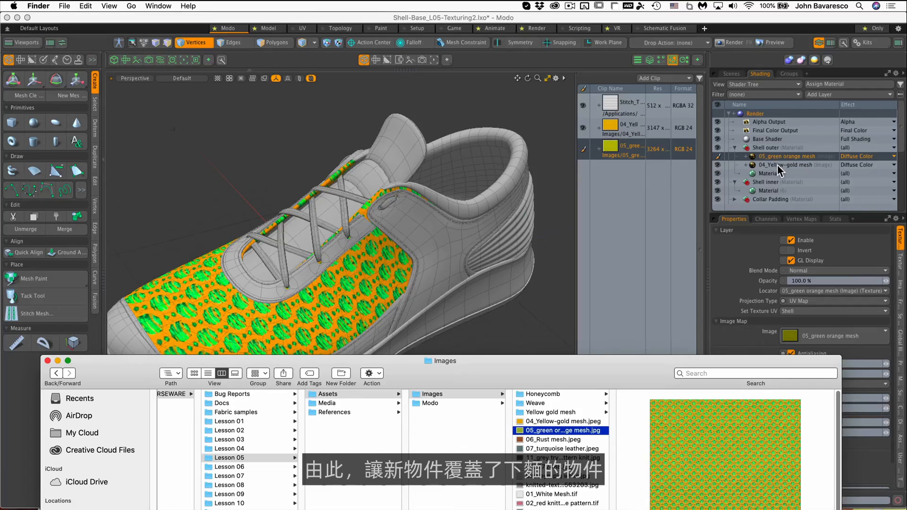
- Hide the 05_green orange mesh layer to check the image layer beneath it, and show it again
click(720, 156)
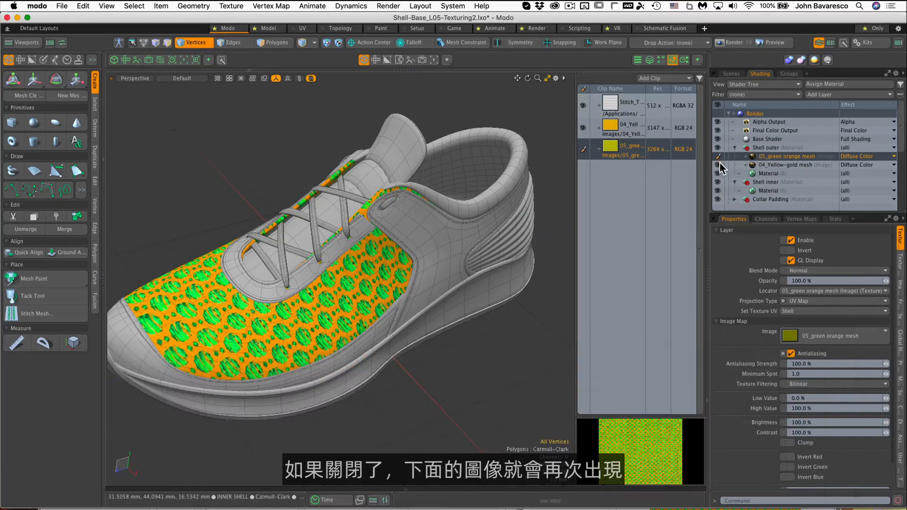
click(719, 157)
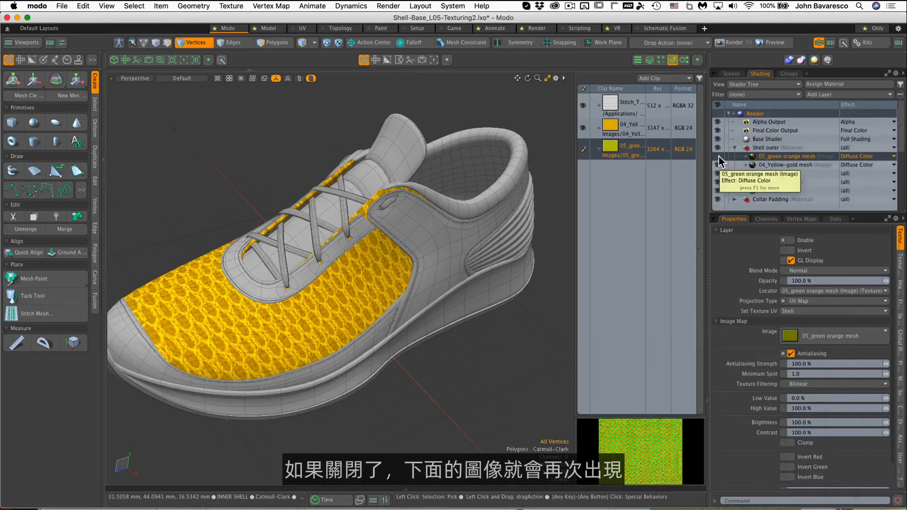
click(719, 156)
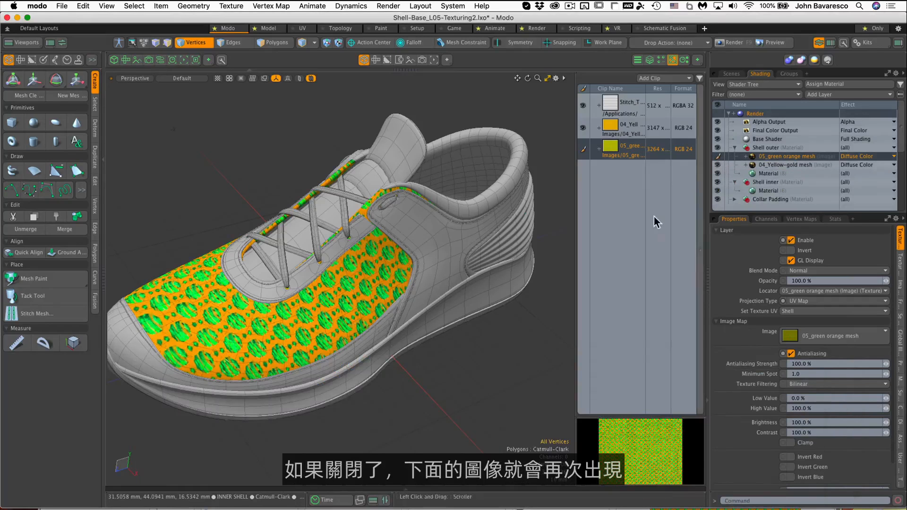
- From Finder's Images folder, add 02_red knitt line pattern onto the shoe's shell and the knitted-texture-mesh-holes image directly under Shell outer in the Shader Tree
click(484, 508)
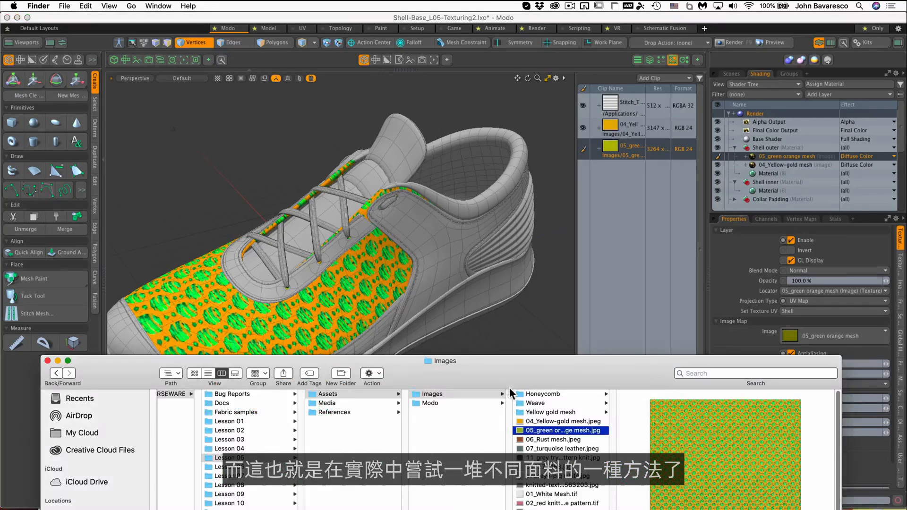
click(534, 504)
drag(534, 503, 366, 301)
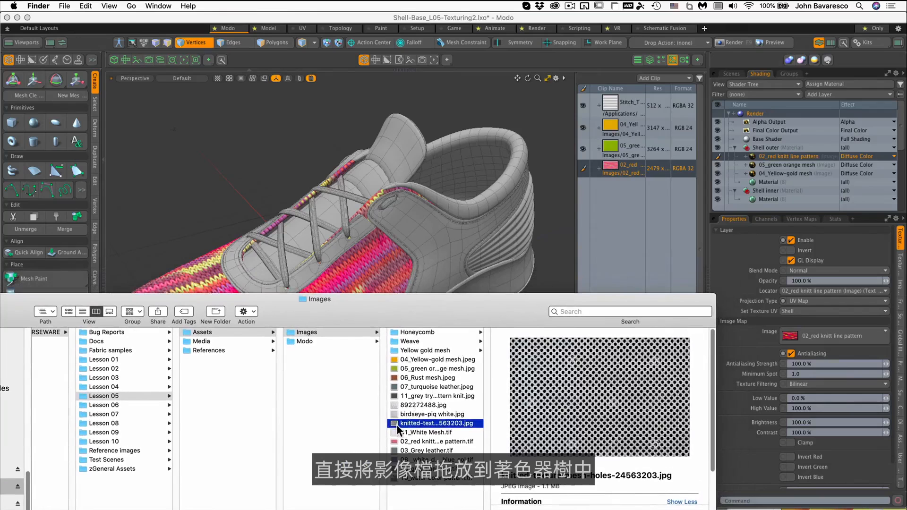
drag(398, 423, 773, 150)
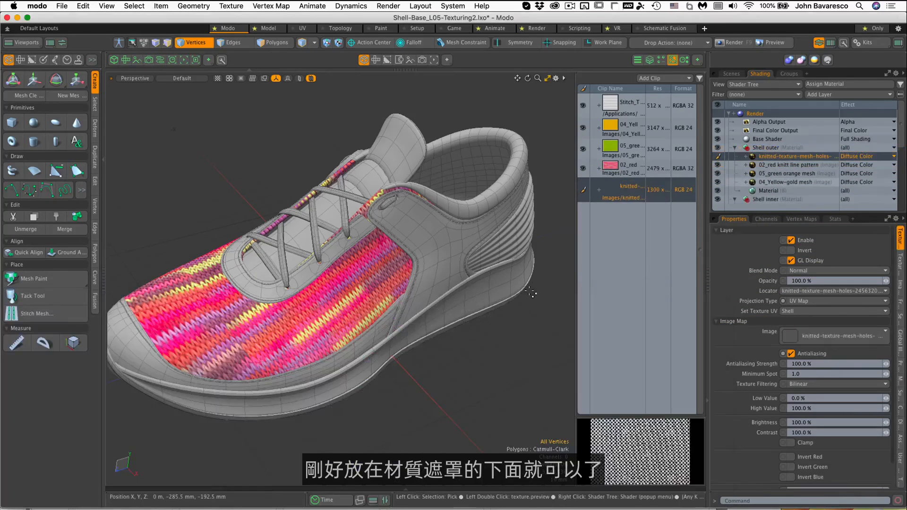